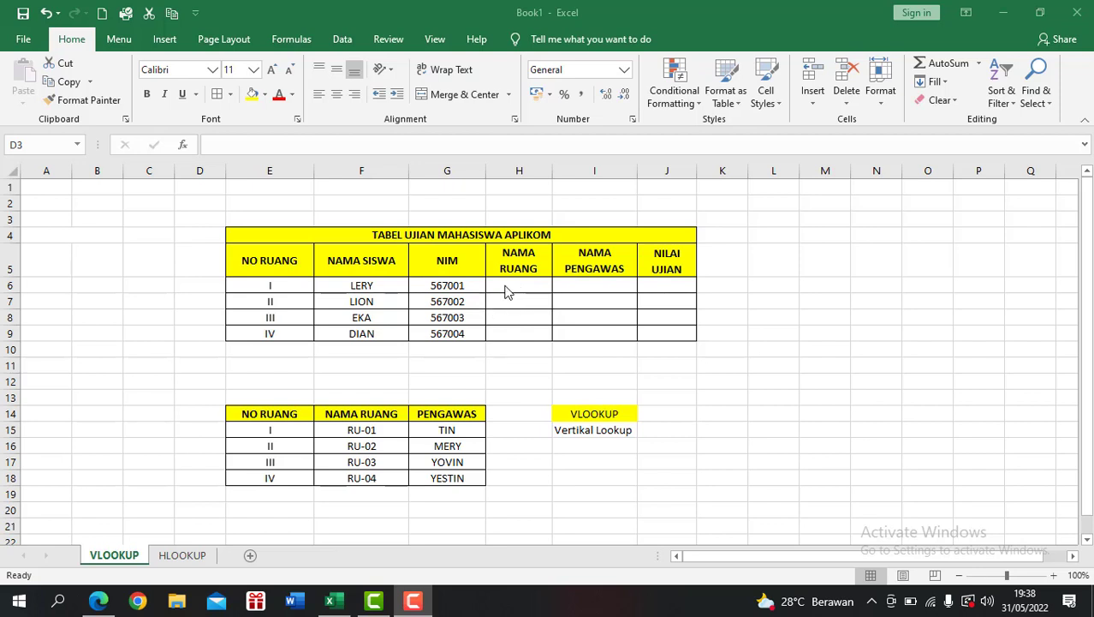
Step: Insert a VLOOKUP function from the Lookup & Reference category into cell H6, the first NAMA RUANG cell
click(505, 285)
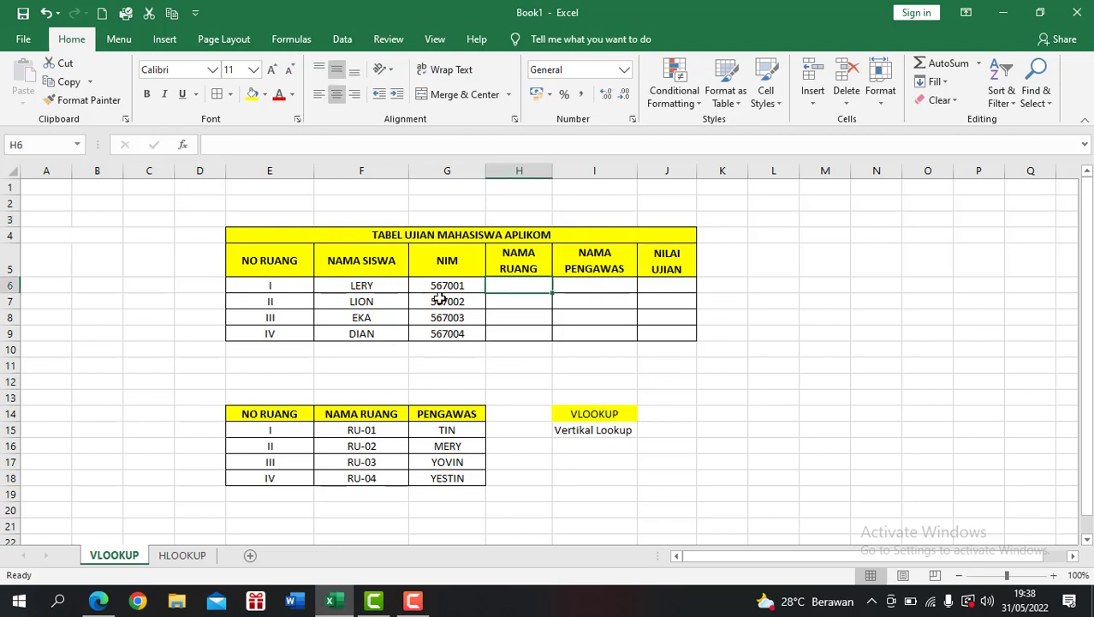
click(183, 147)
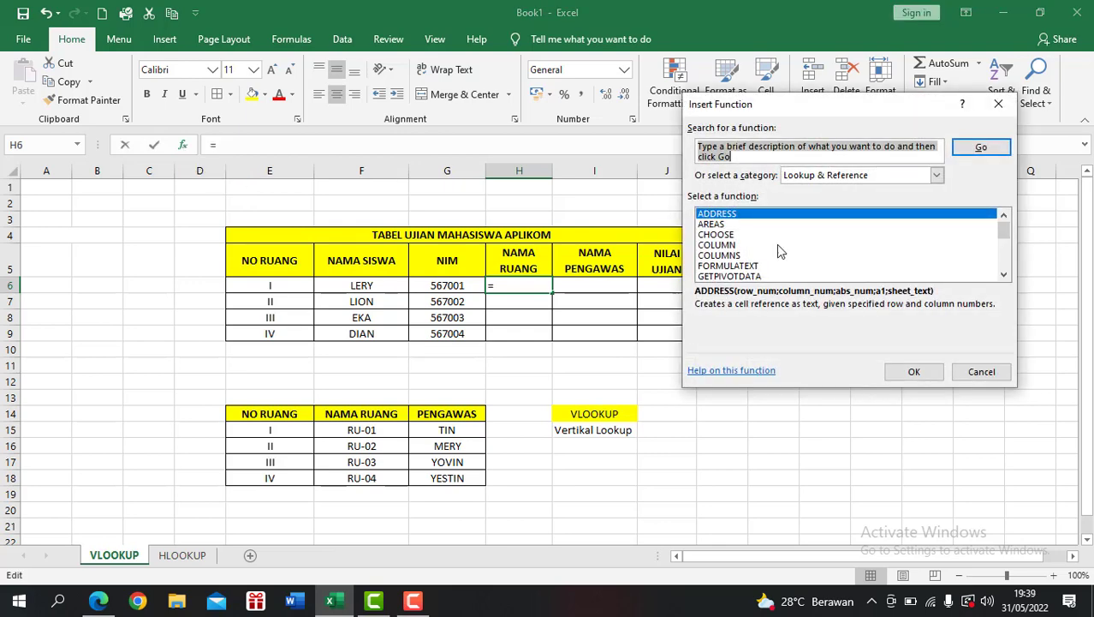
click(891, 176)
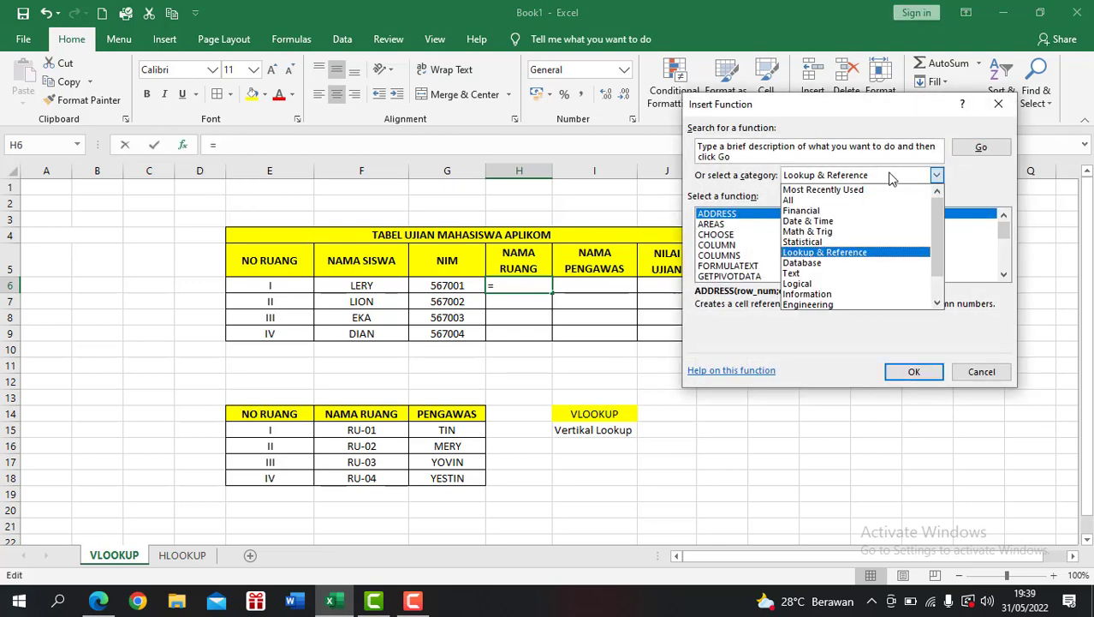
click(848, 253)
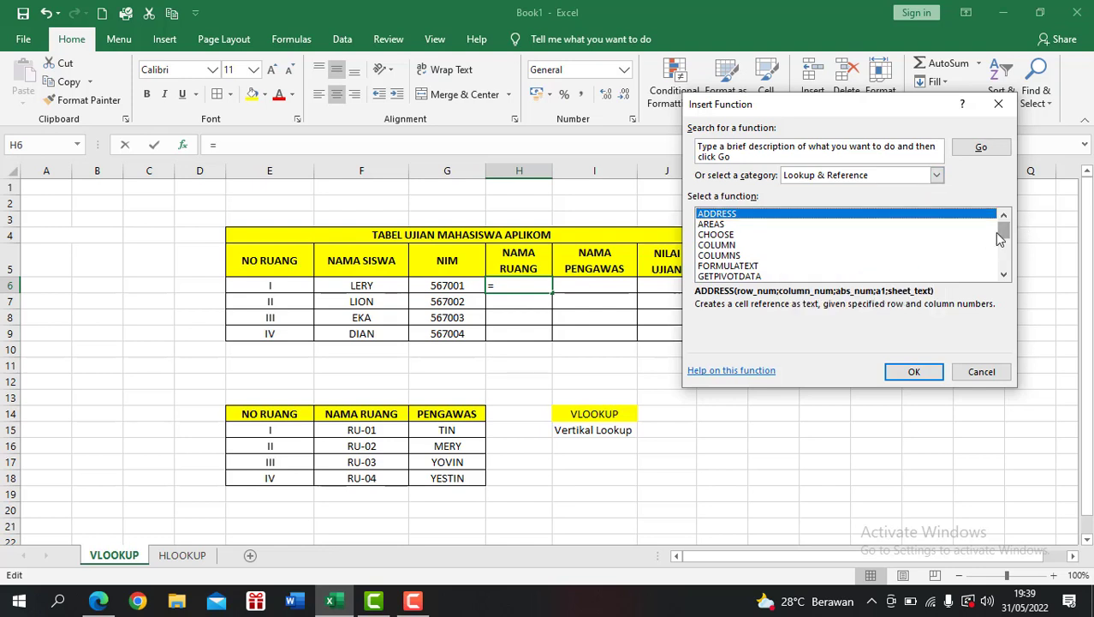
drag(1004, 238, 1005, 259)
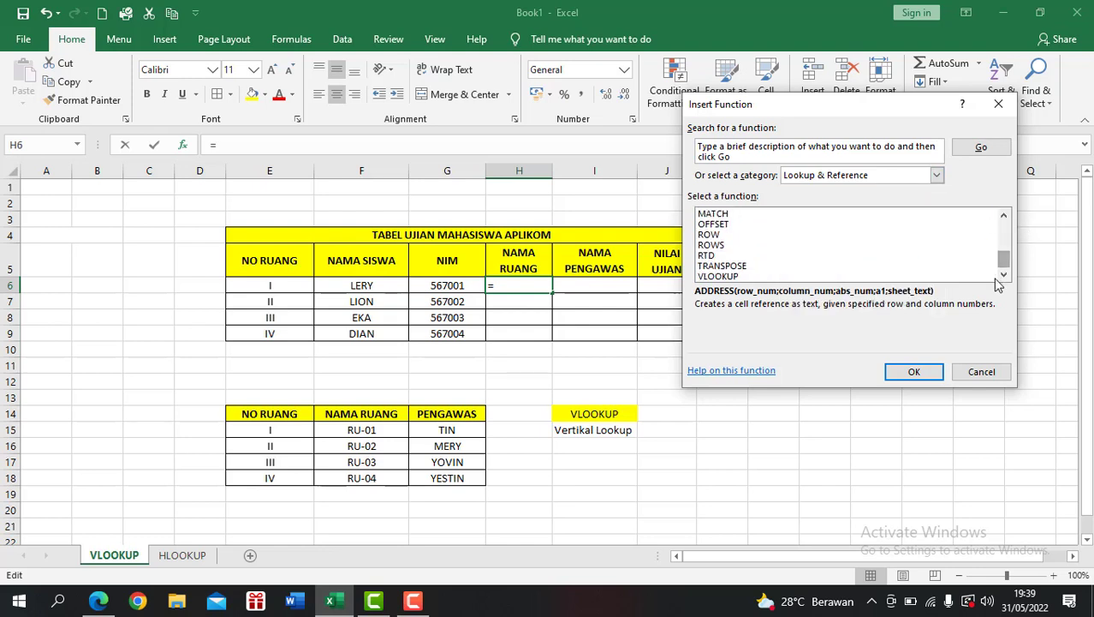
click(708, 276)
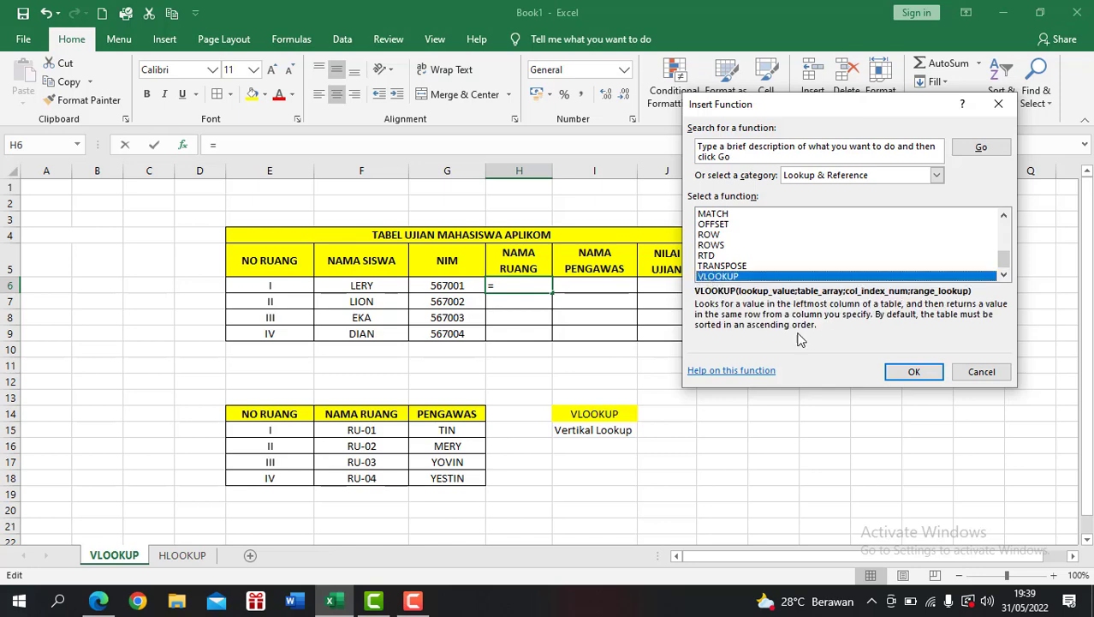
click(913, 373)
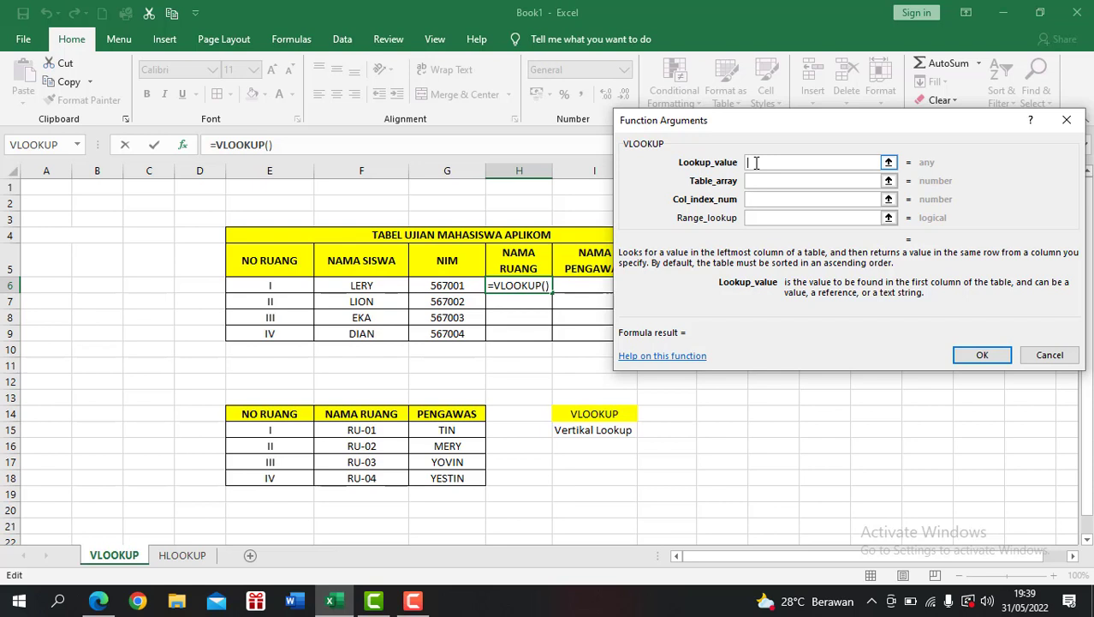
Step: Set the H6 VLOOKUP's lookup value to E6 and its table array to the absolute range $E$15:$G$18
click(286, 289)
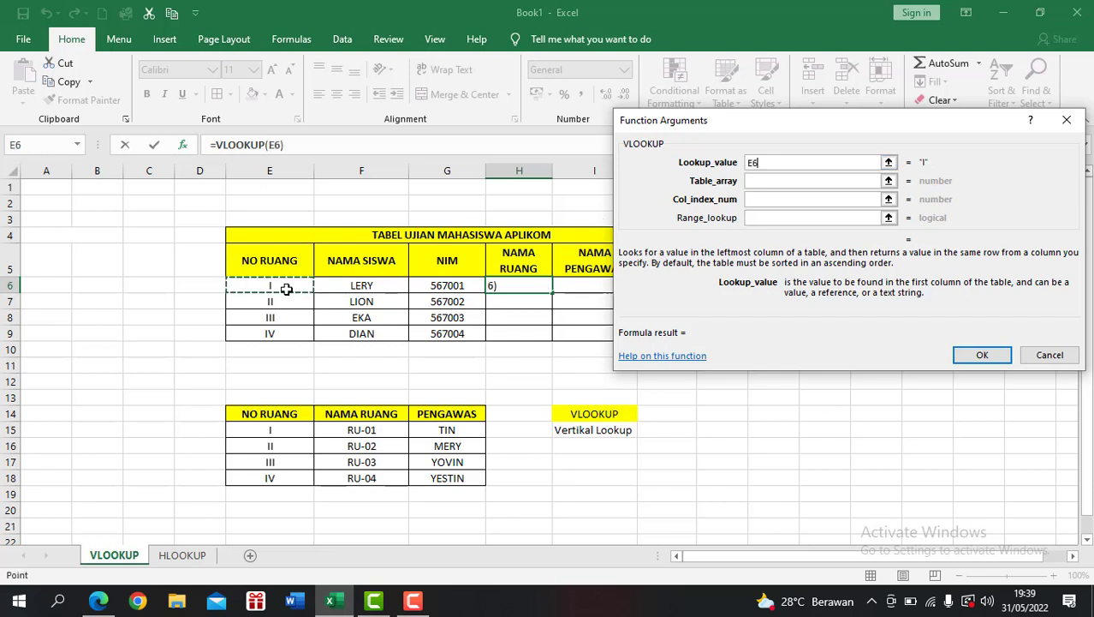
click(774, 183)
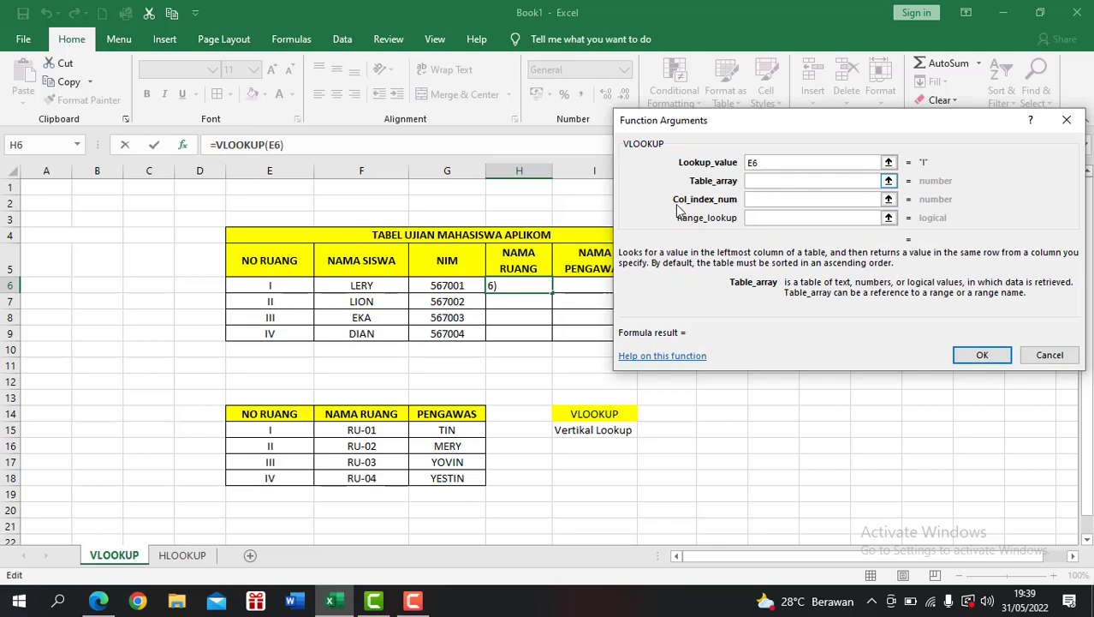
click(274, 430)
drag(275, 430, 436, 481)
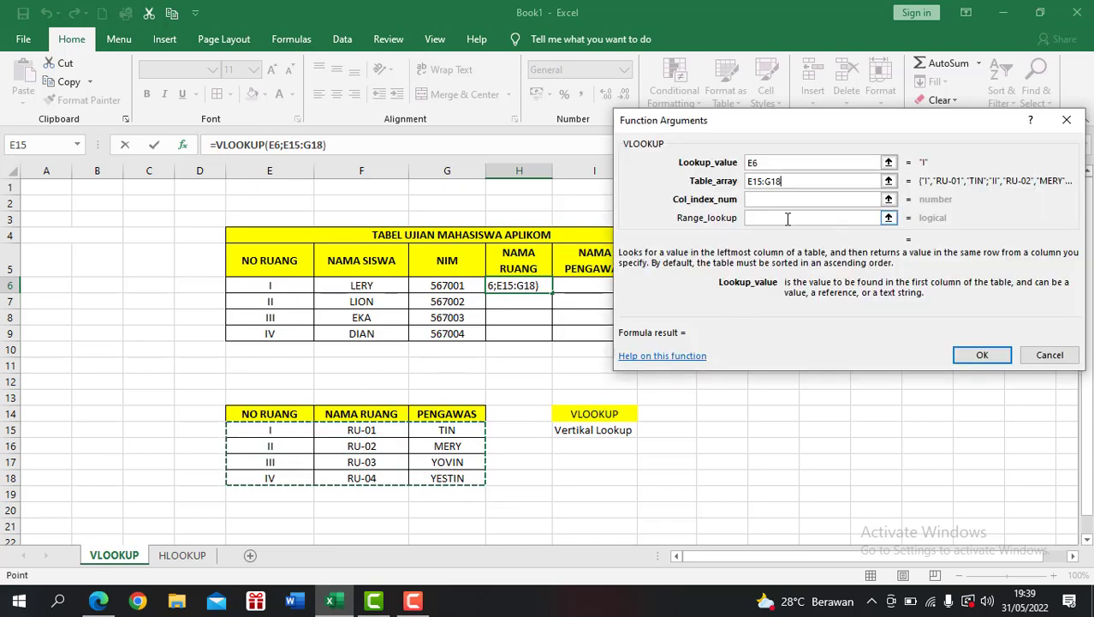
key(F4)
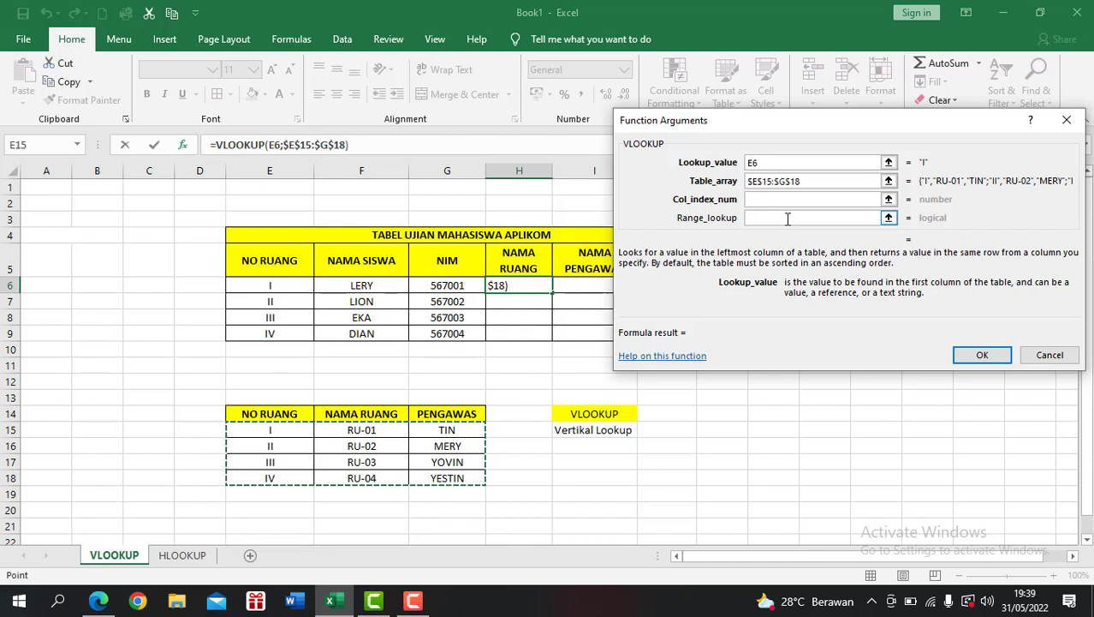
Step: Complete the H6 VLOOKUP with column index 2 and range lookup FALSE, and fill the formula down to H9
click(790, 204)
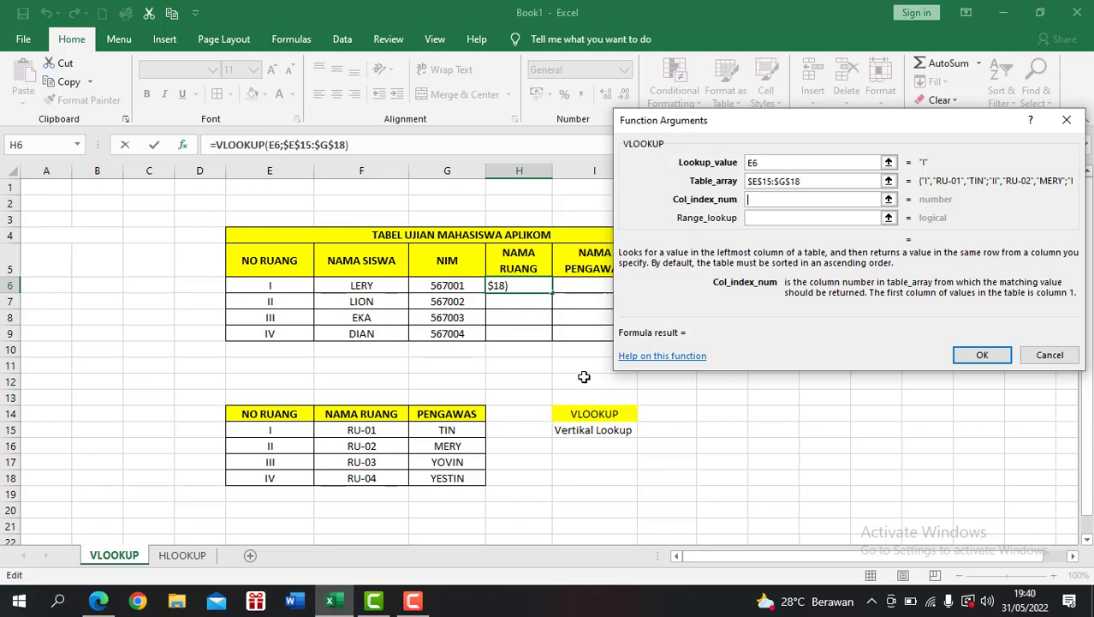
text(2)
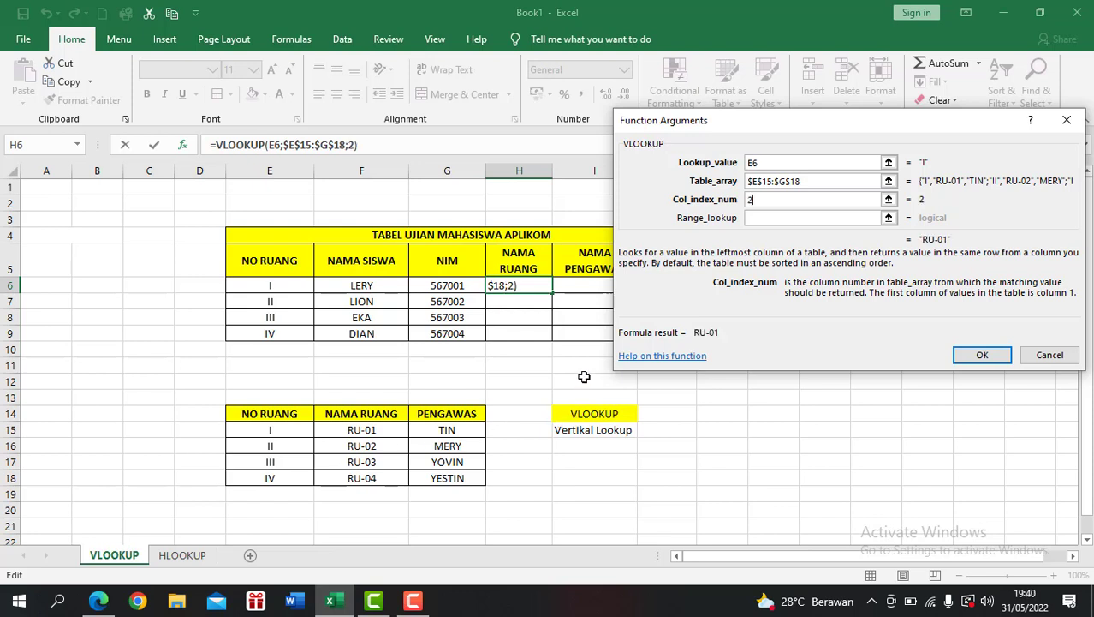
click(830, 217)
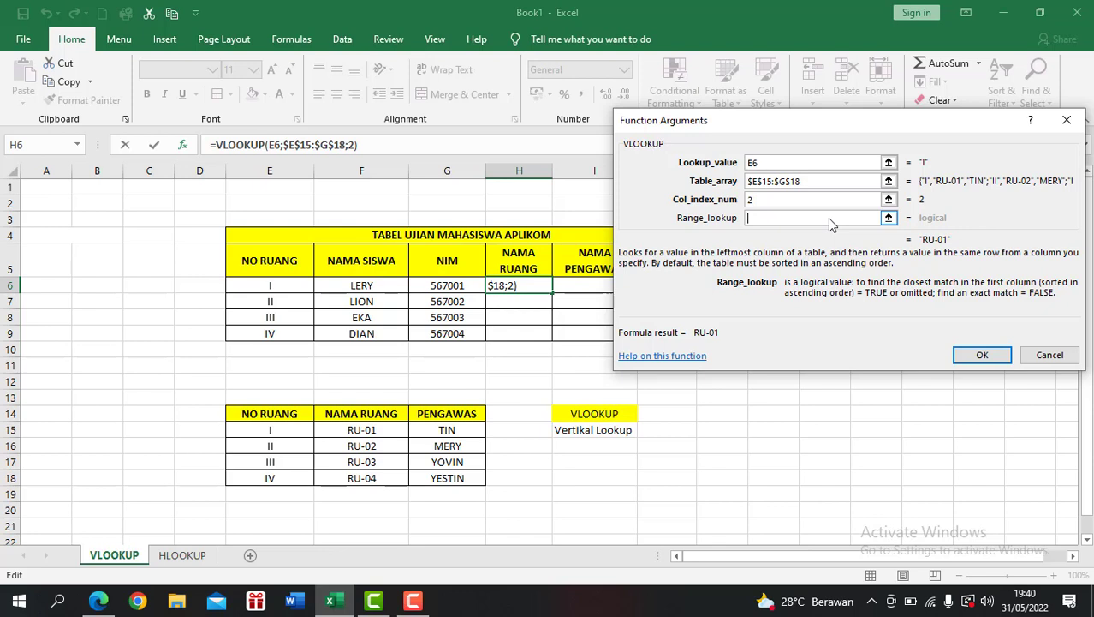
text(f)
key(BackSpace)
text(FALSE)
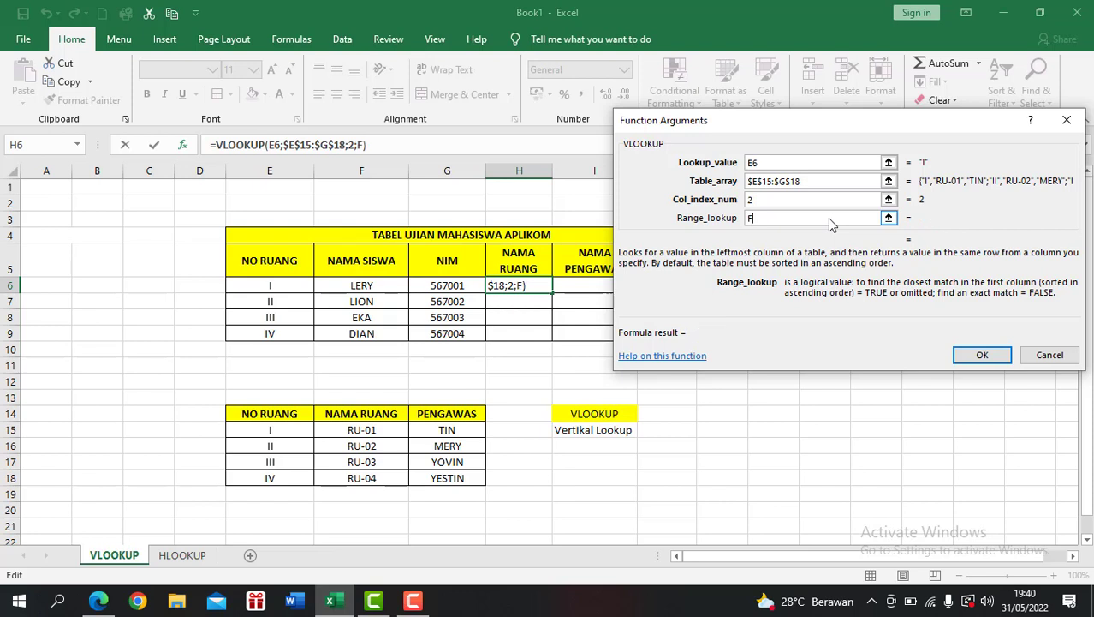
click(976, 355)
drag(553, 292, 553, 339)
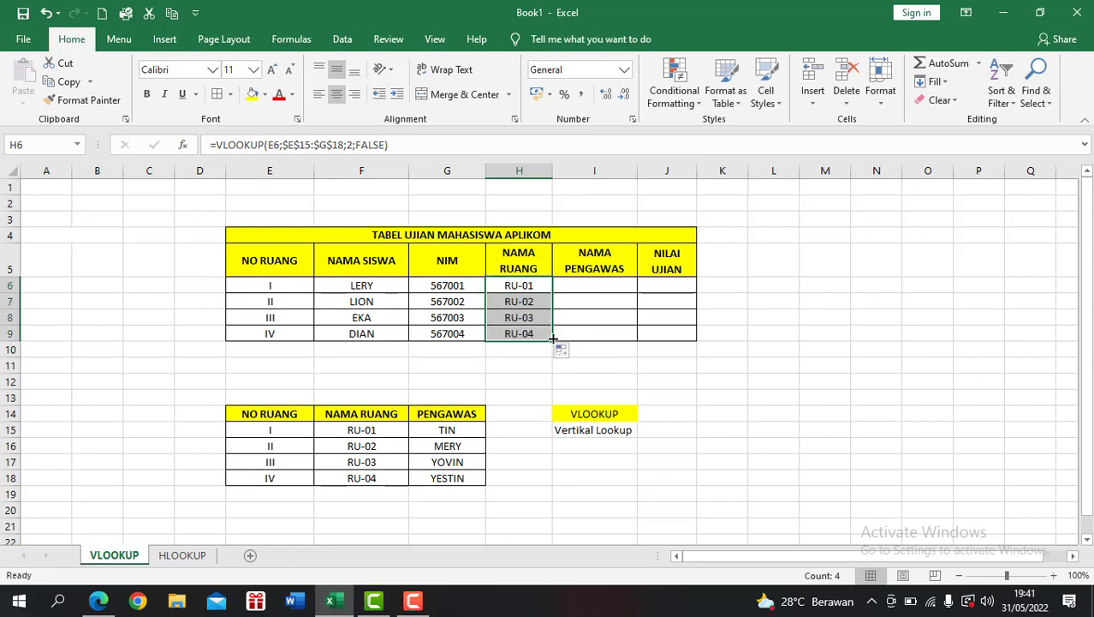
Step: Insert a VLOOKUP function into cell I6, the first NAMA PENGAWAS cell
click(594, 285)
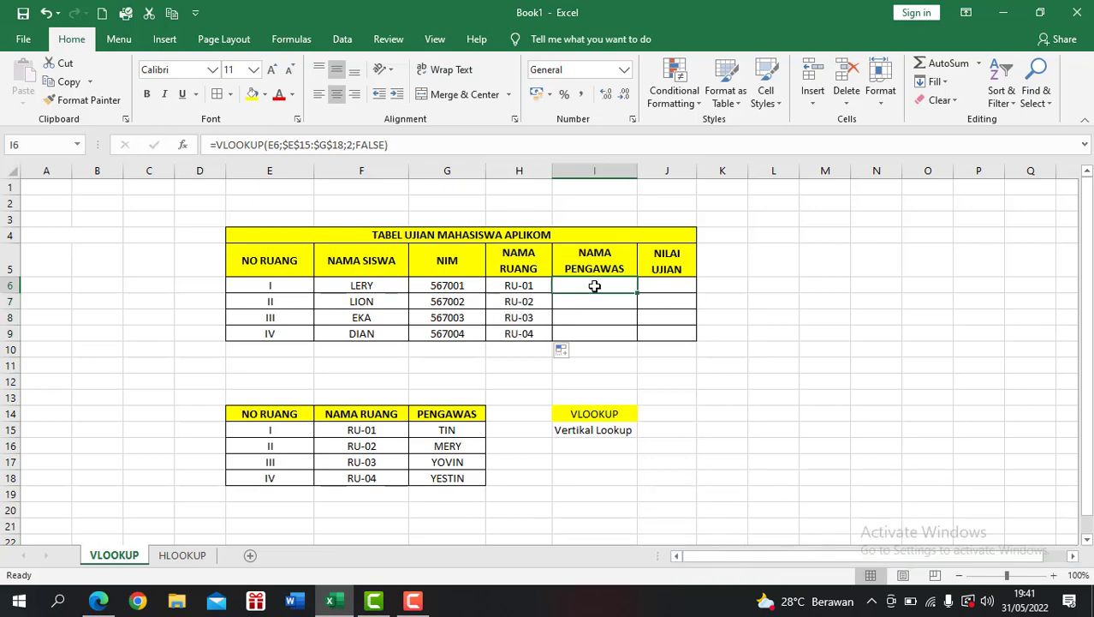
click(182, 145)
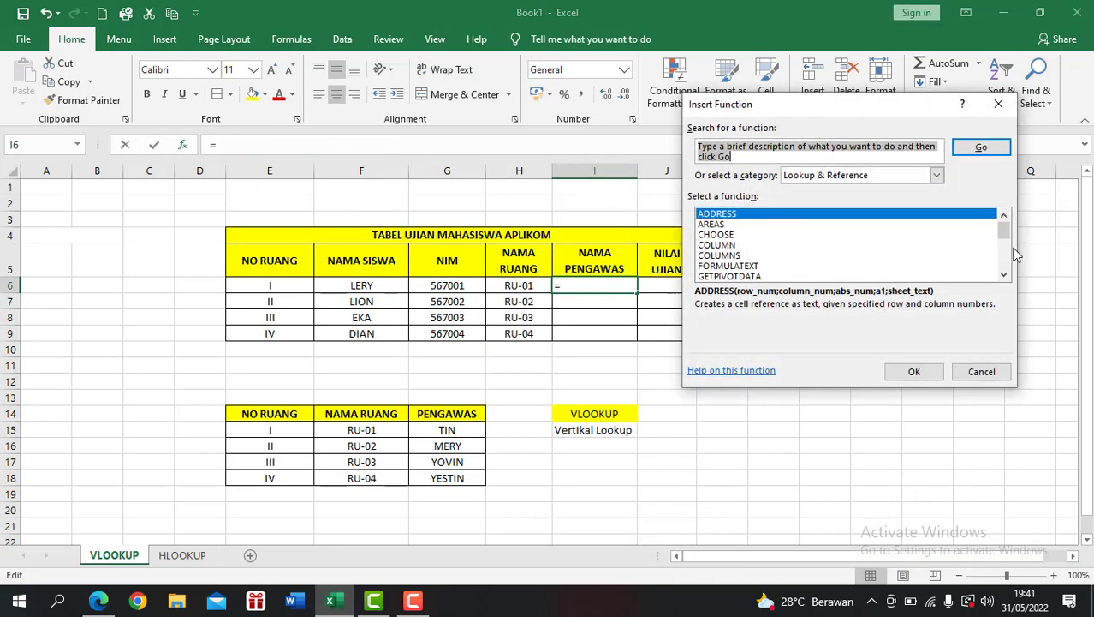
drag(1004, 233, 1009, 282)
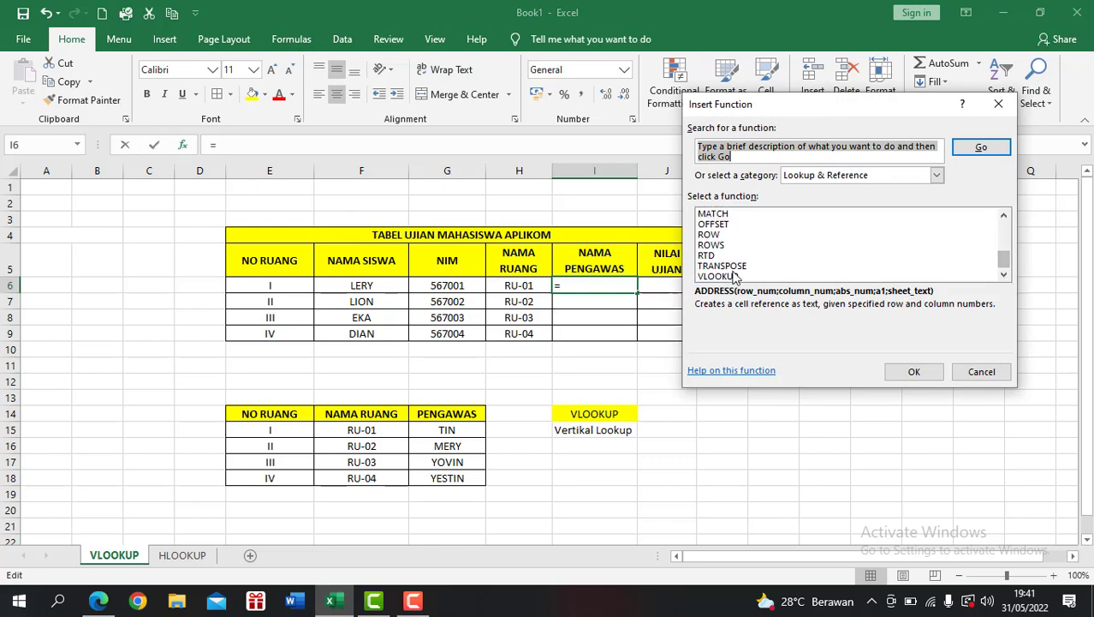
click(705, 277)
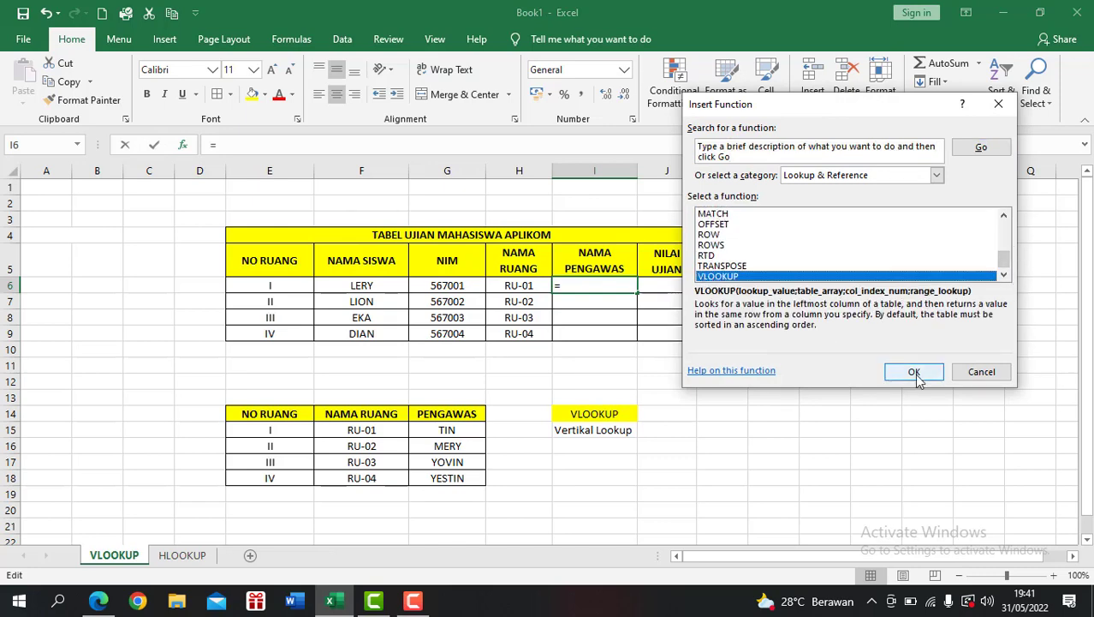
click(912, 372)
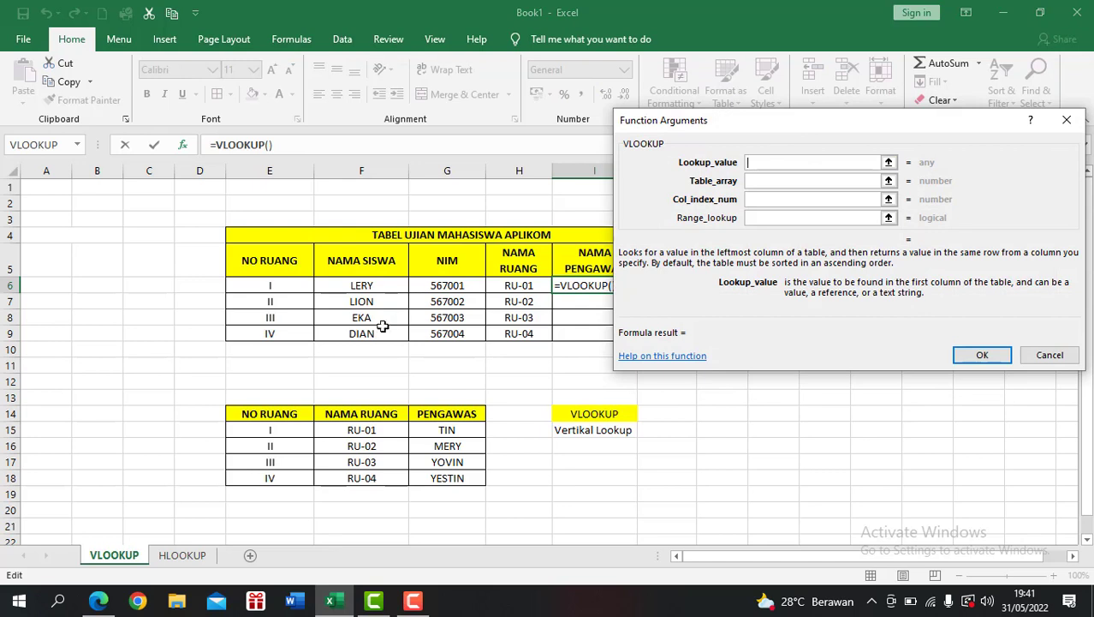
Step: Set the I6 VLOOKUP's lookup value to E6 and its table array to the absolute range $E$15:$G$18
click(286, 284)
click(762, 181)
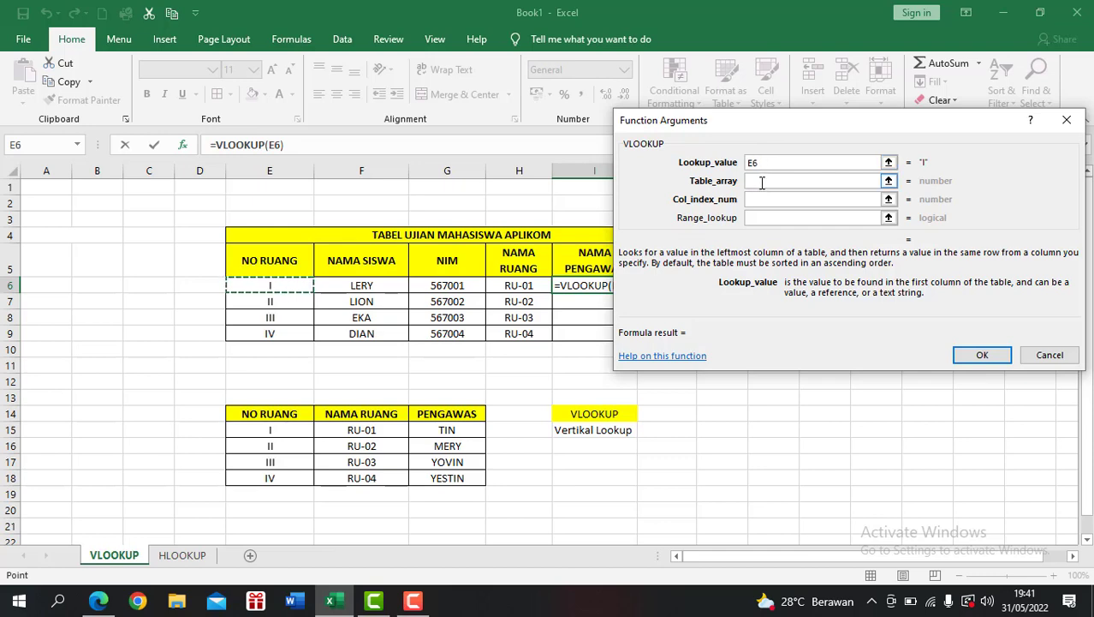
click(762, 181)
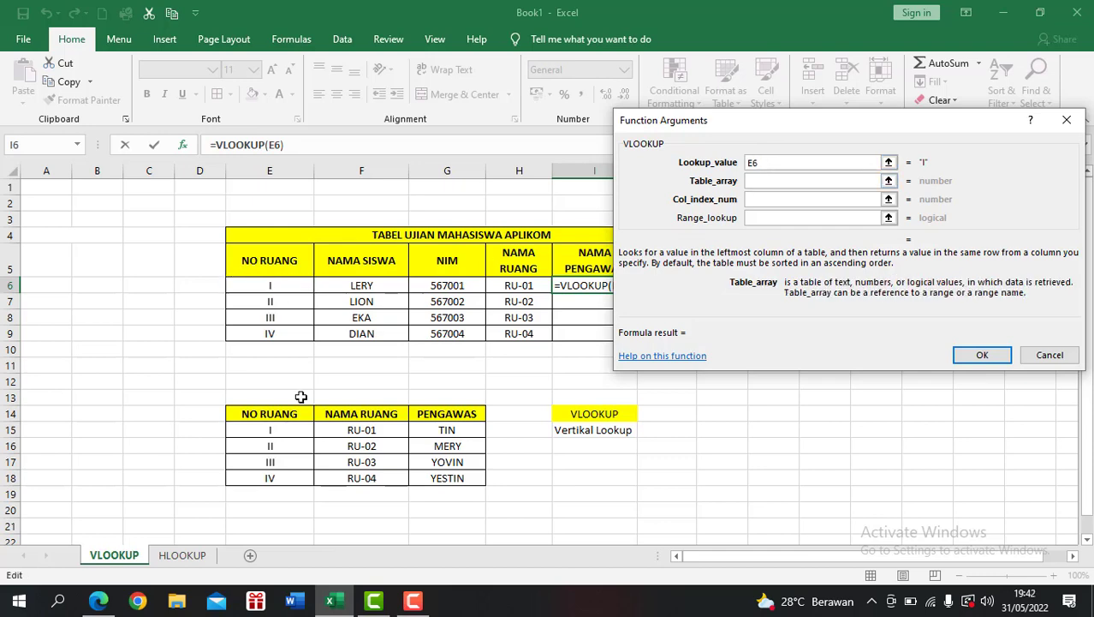
drag(274, 428, 443, 479)
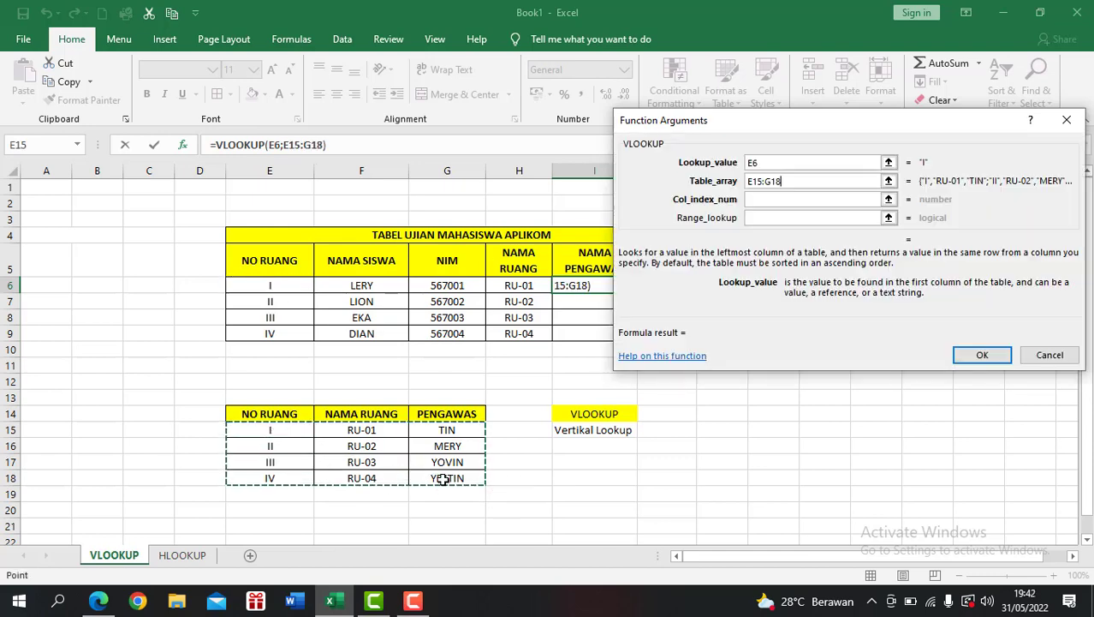
key(F4)
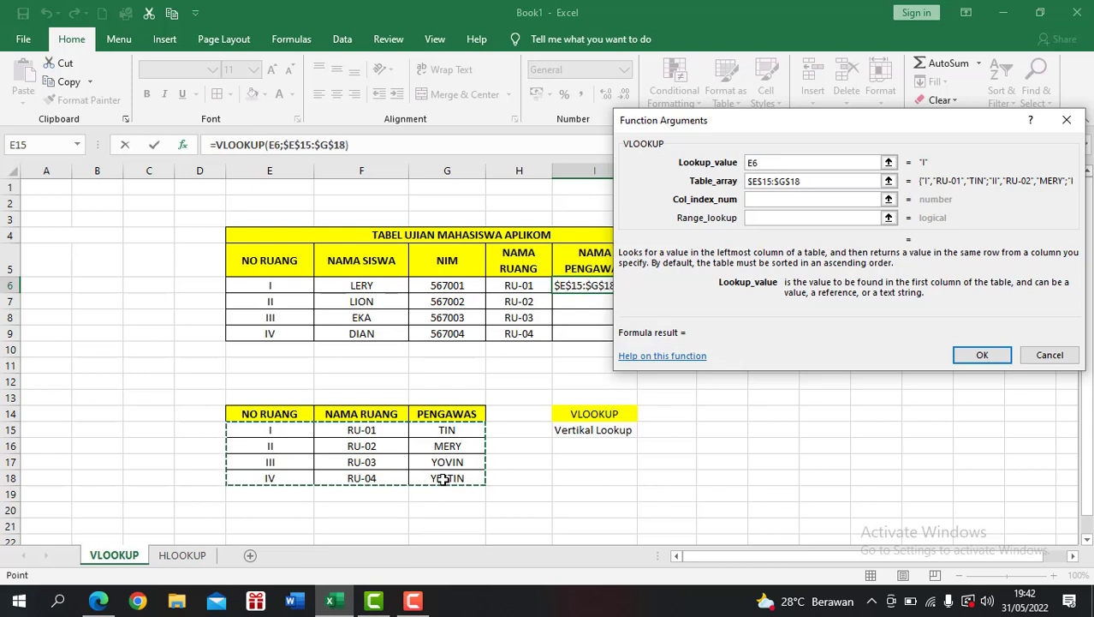
Step: Complete the I6 VLOOKUP with column index 3 and range lookup FALSE, and fill the formula down to I9
click(780, 199)
text(3)
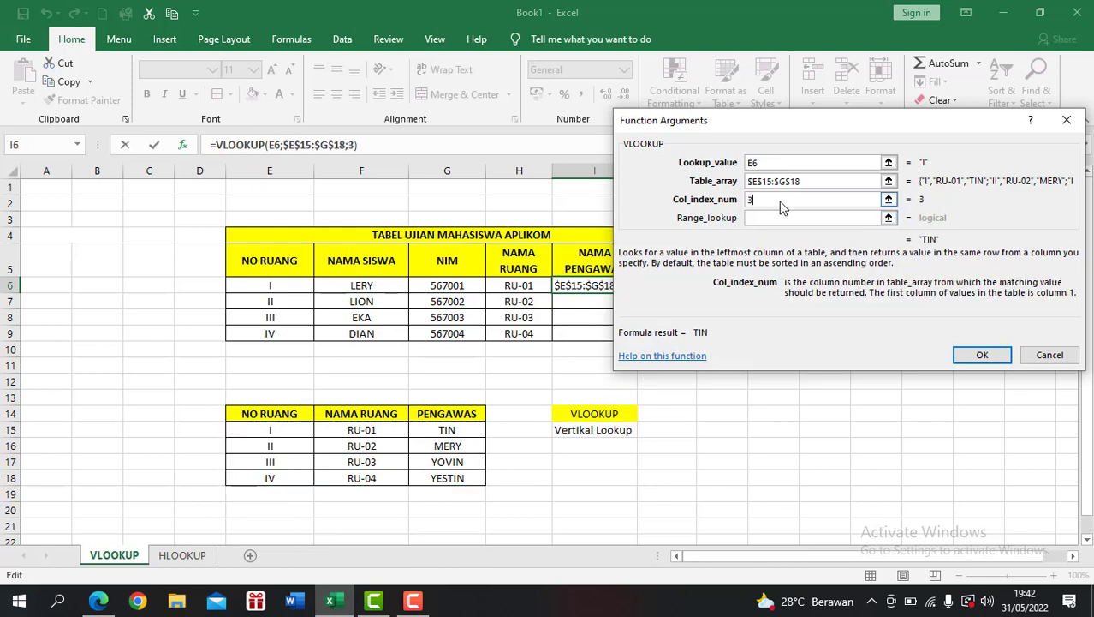
click(780, 216)
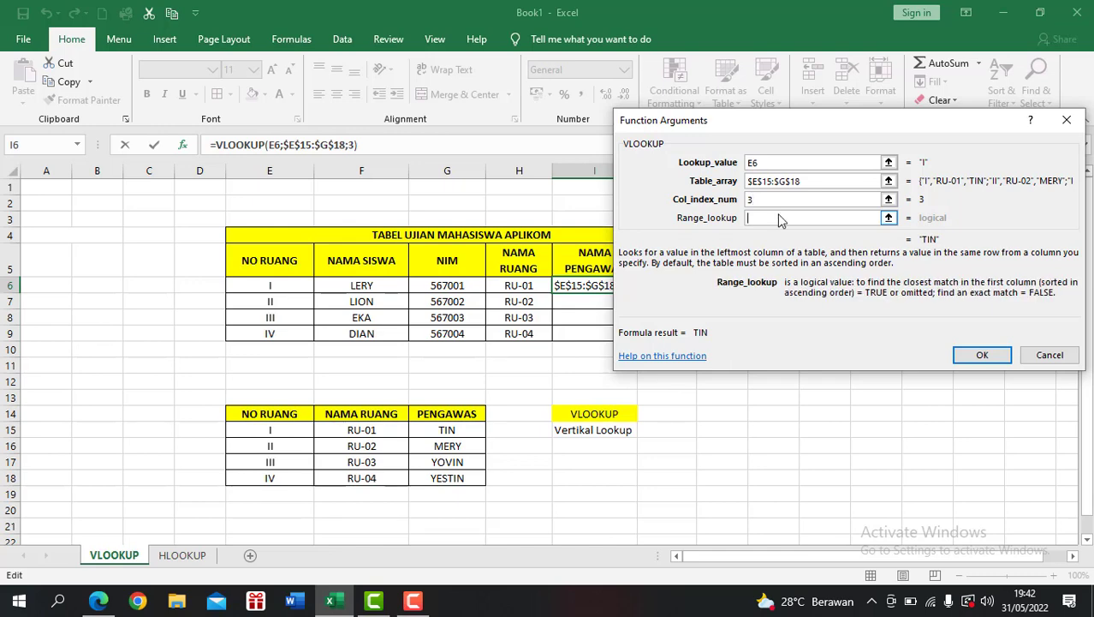
text(FALSE)
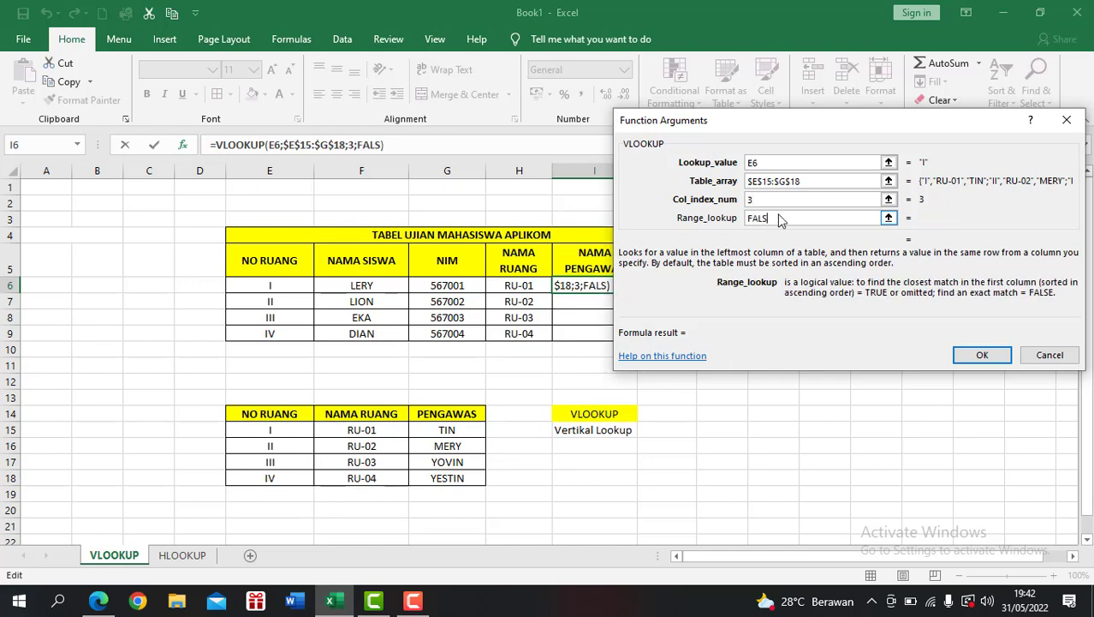
click(982, 354)
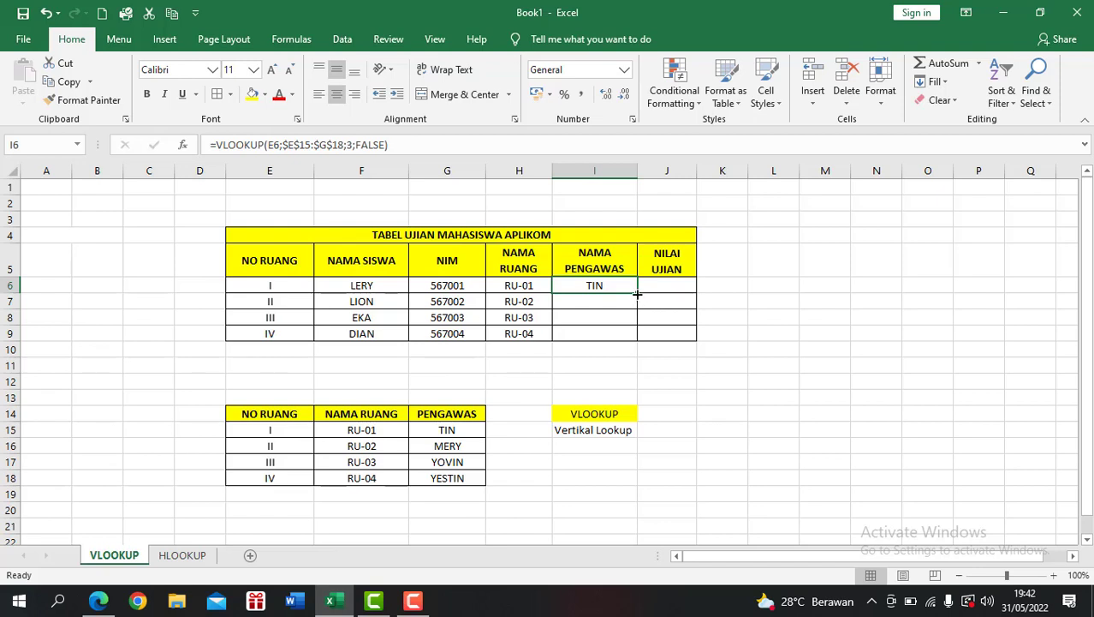
drag(637, 294, 640, 336)
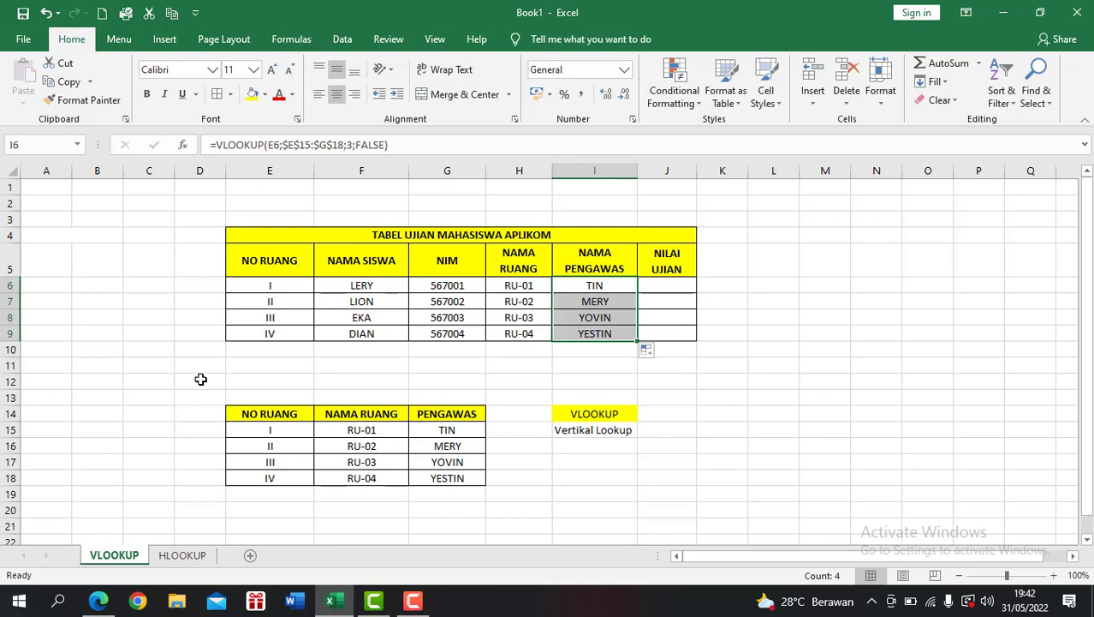
Step: Insert an HLOOKUP function into cell J7, the first NILAI UJIAN cell on the HLOOKUP sheet
click(193, 558)
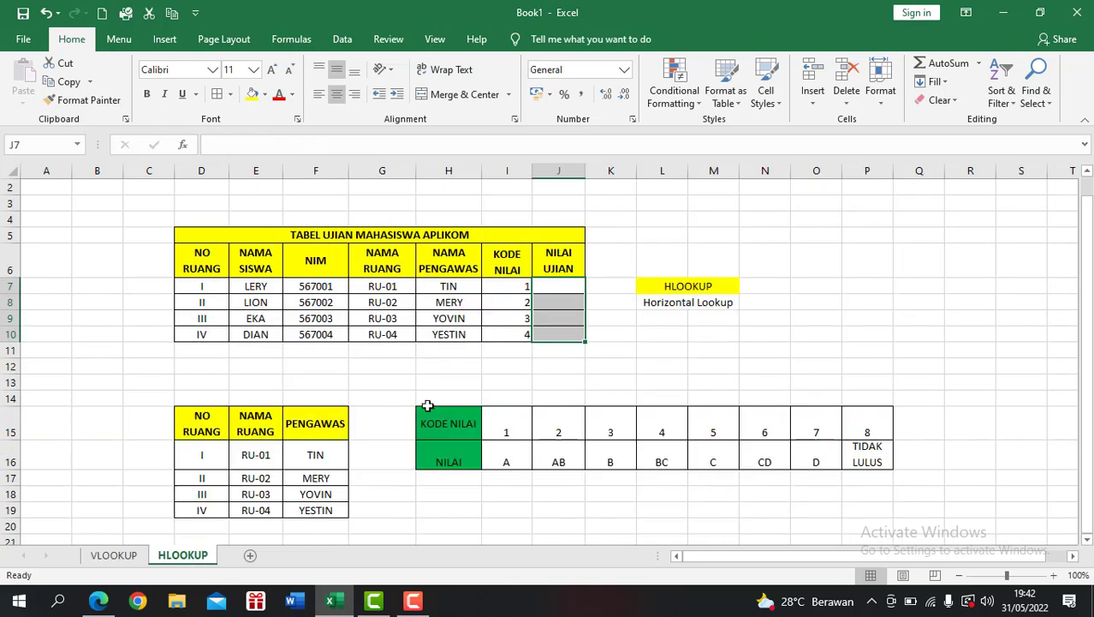
click(565, 378)
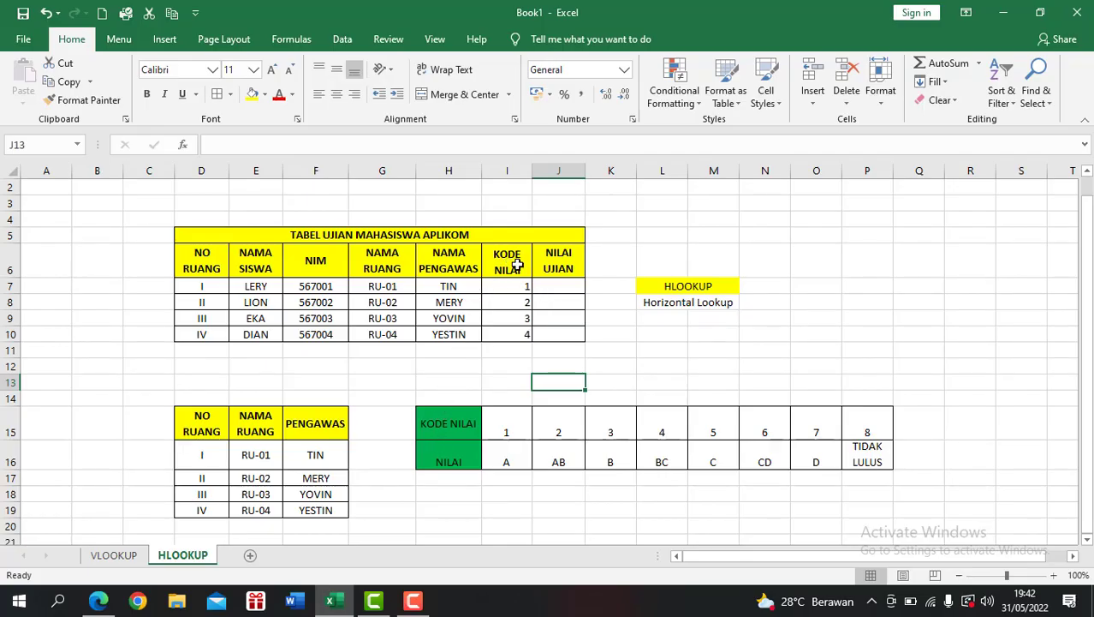
click(572, 291)
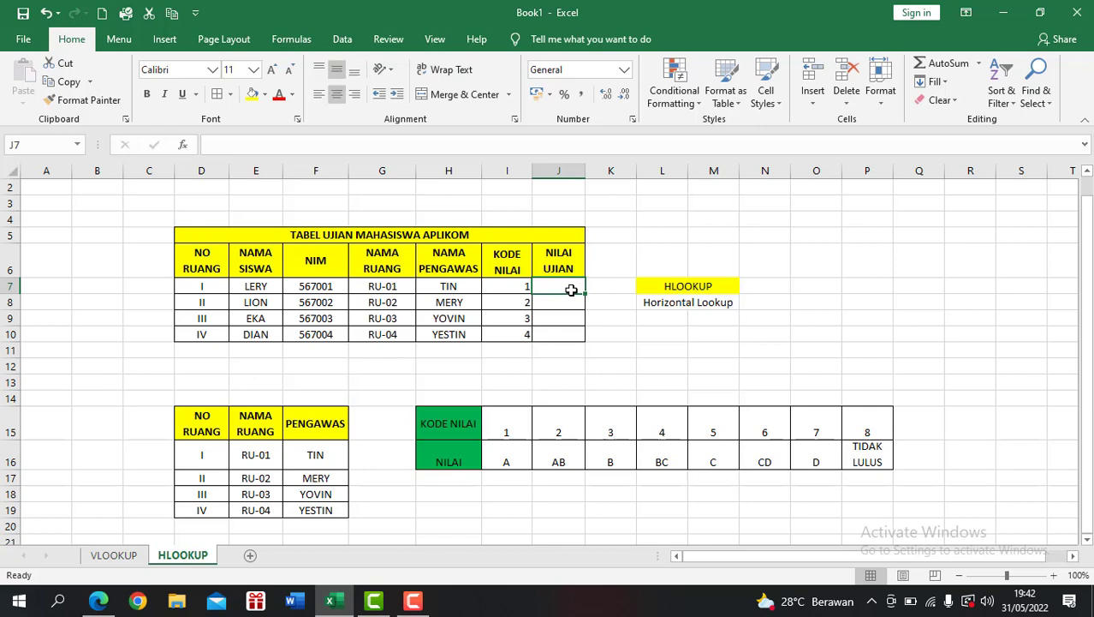
click(182, 147)
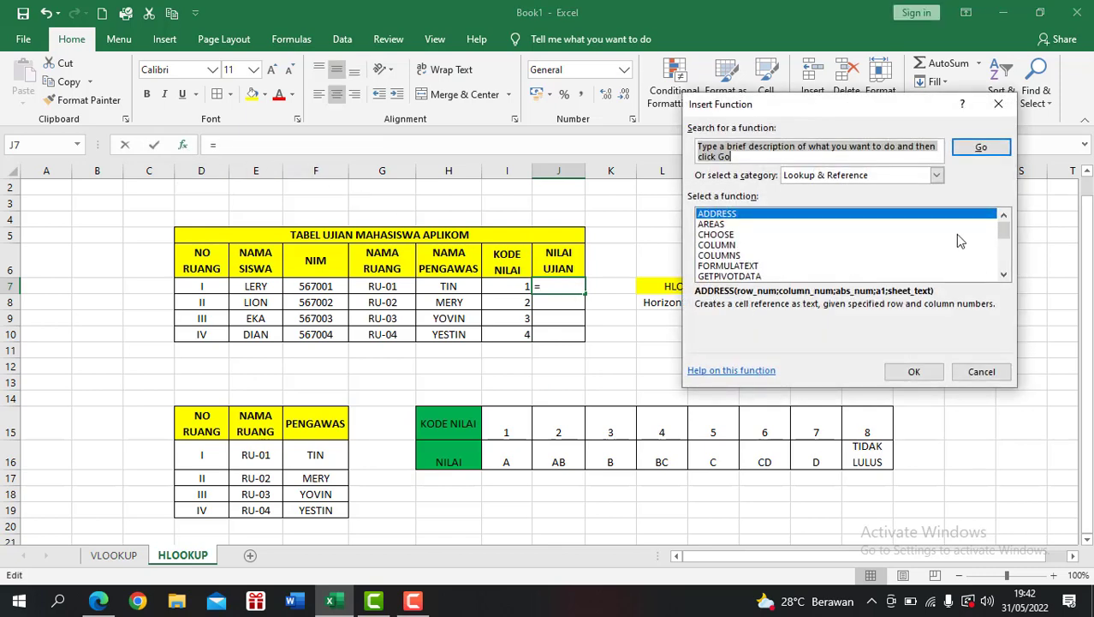
scroll(1008, 240, down, 1)
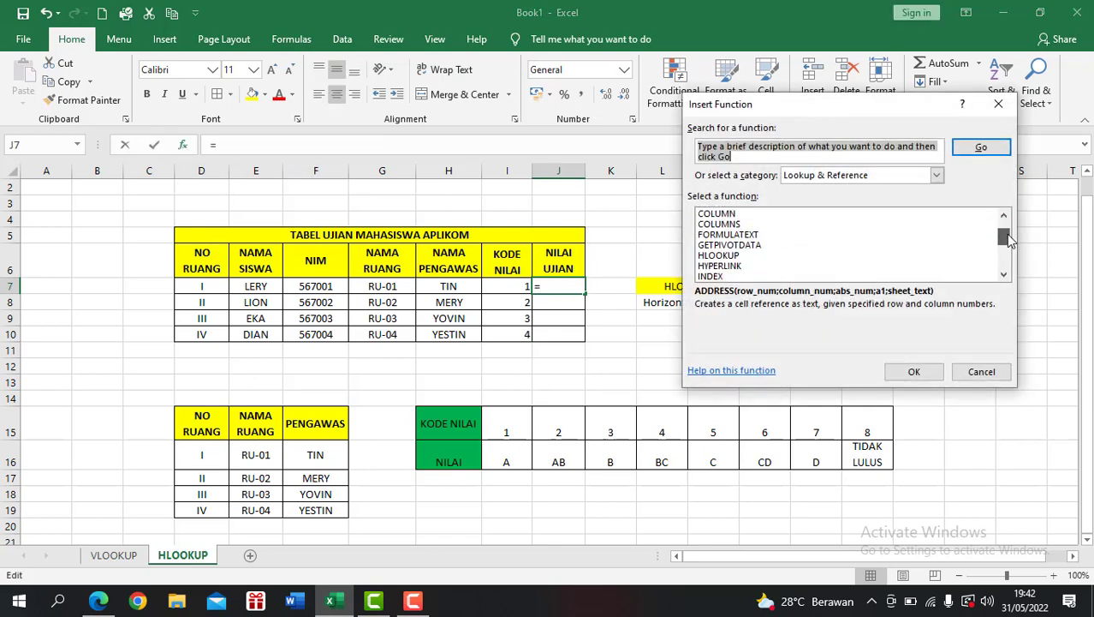
click(721, 255)
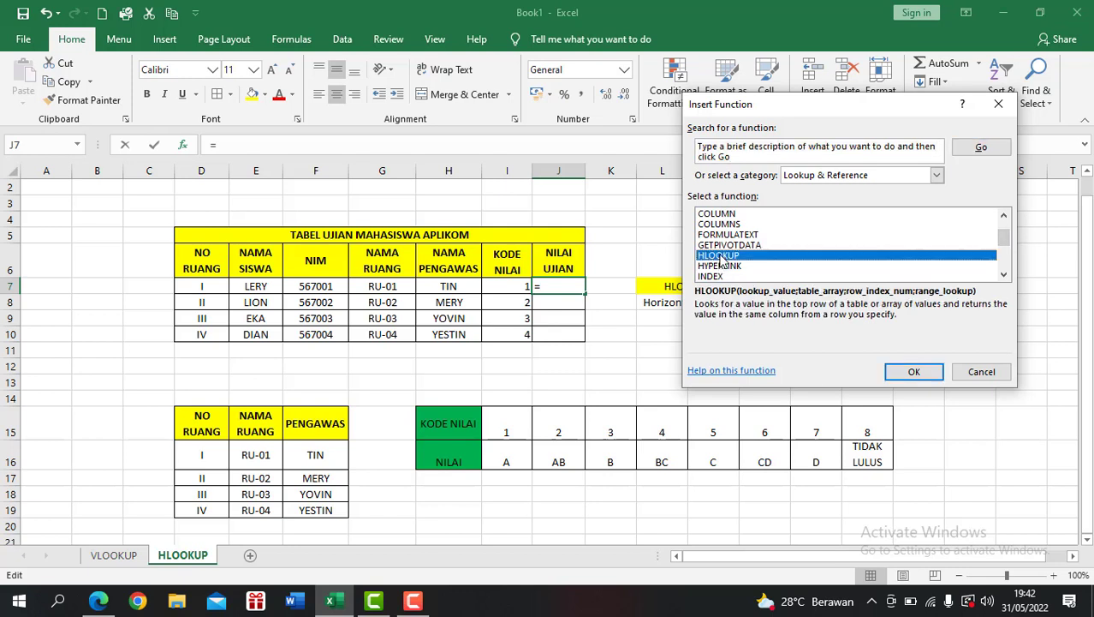
click(911, 374)
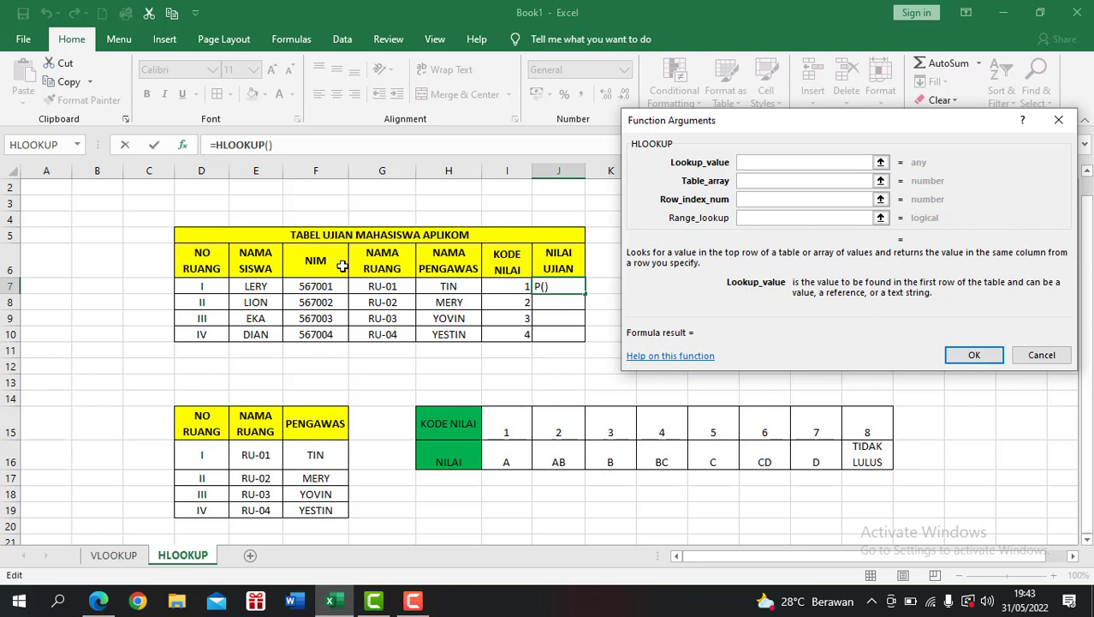
Step: Set the J7 HLOOKUP's lookup value to I7 and its table array to the absolute range $I$15:$P$16
click(511, 288)
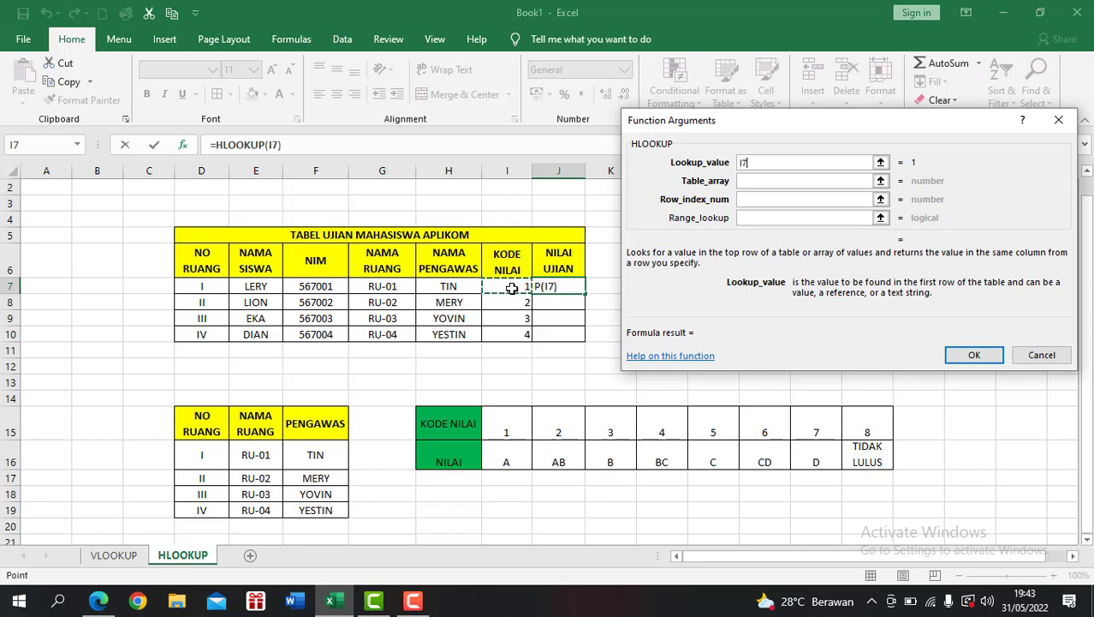
click(776, 178)
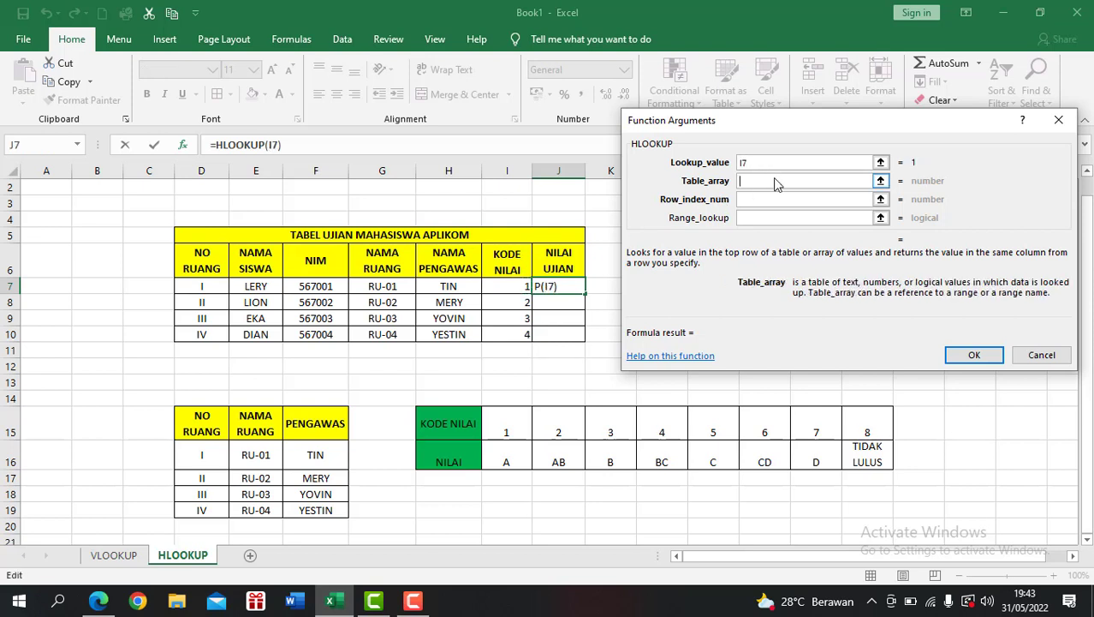
drag(514, 428, 850, 442)
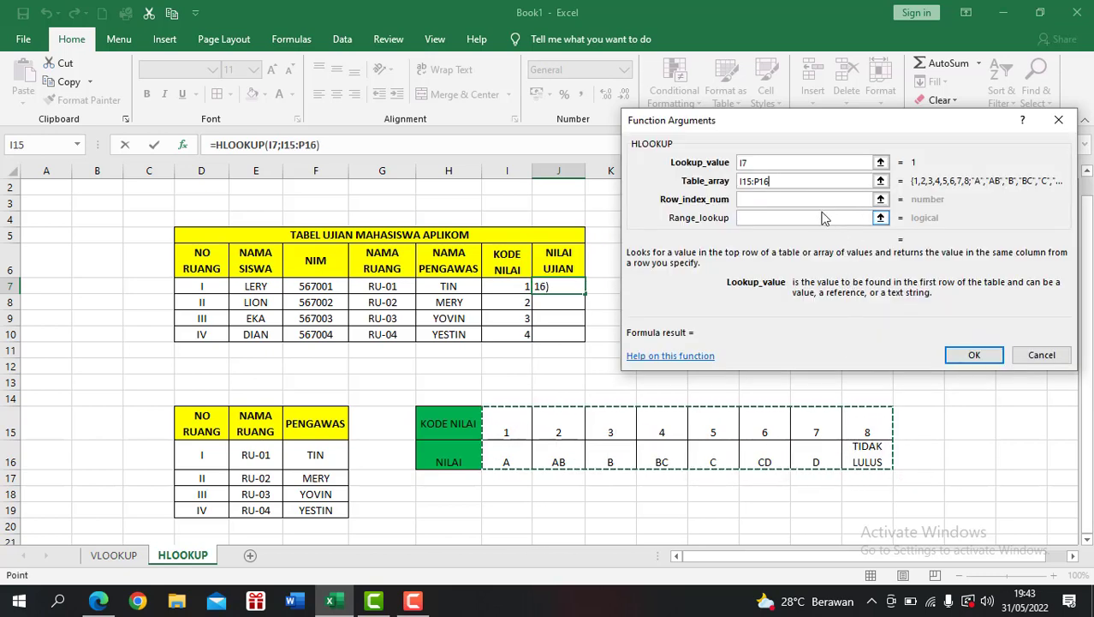
key(F4)
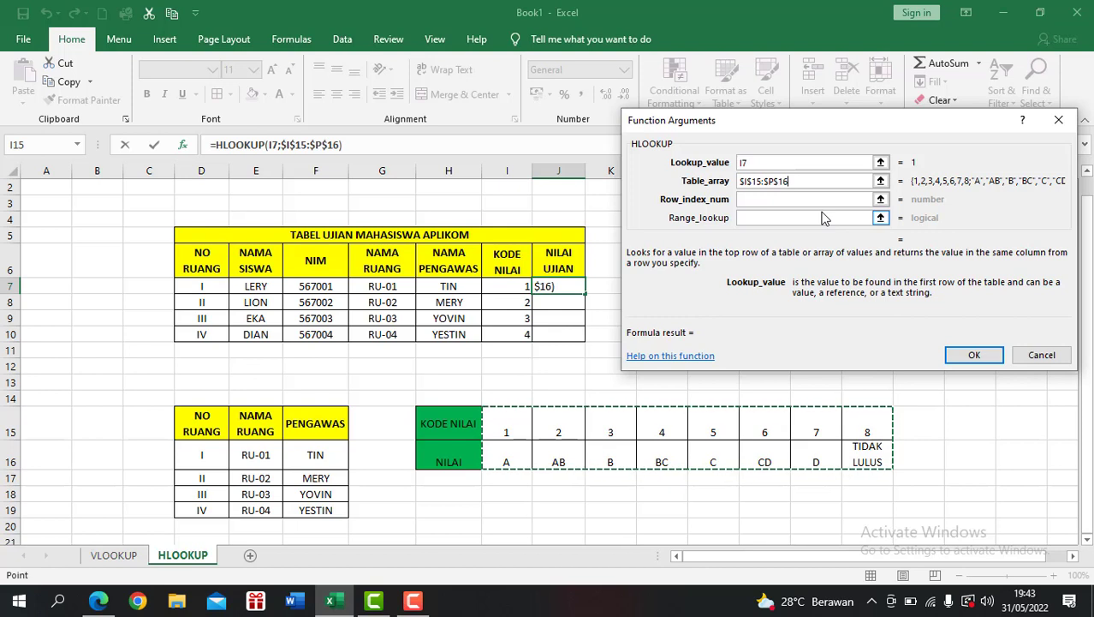
Step: Complete the J7 HLOOKUP with row index 2 and range lookup FALSE, and fill the formula down to J10
click(781, 200)
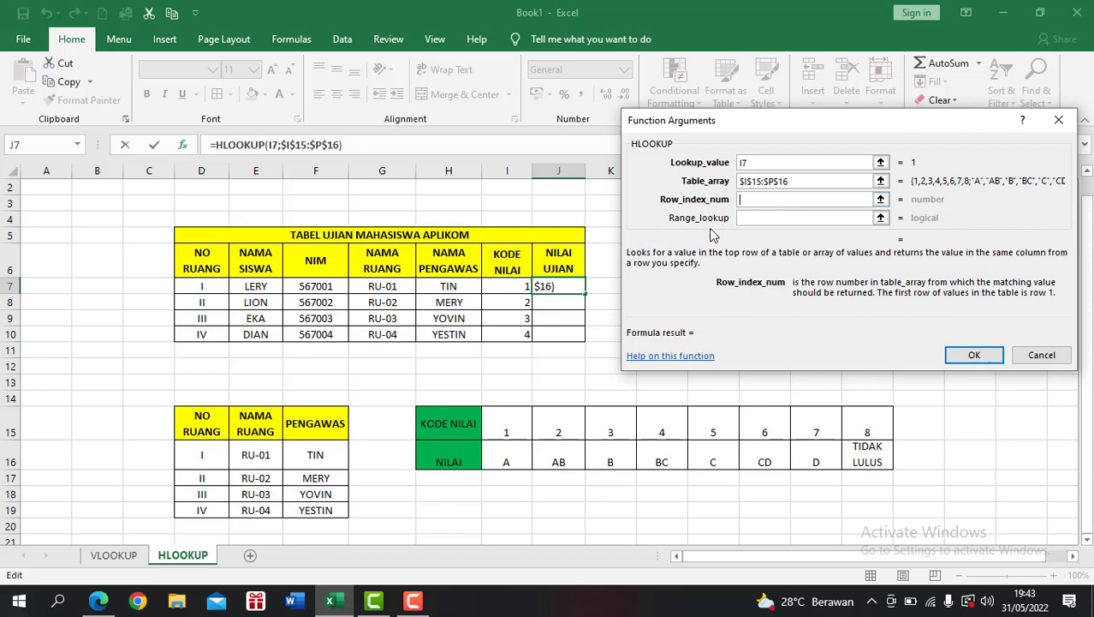
text(2)
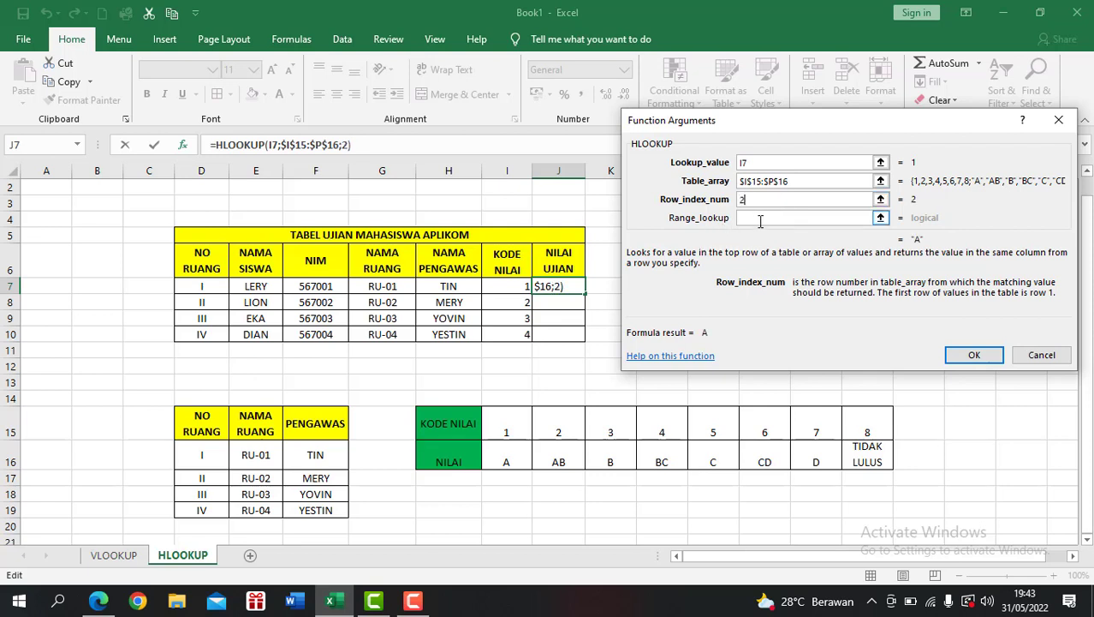
click(760, 220)
click(760, 221)
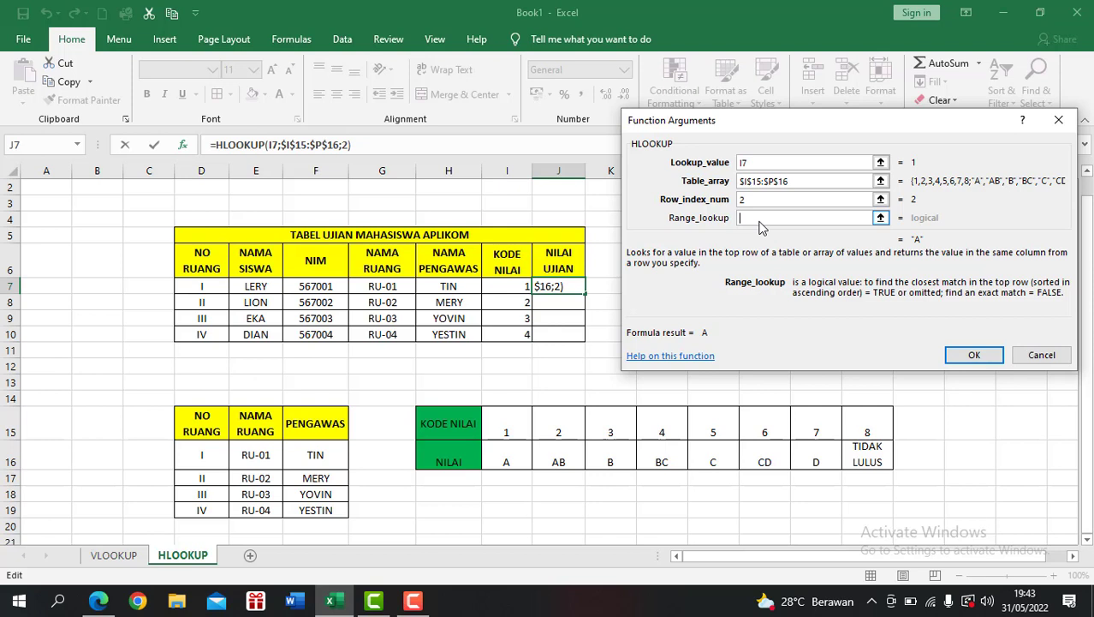
text(FALSE)
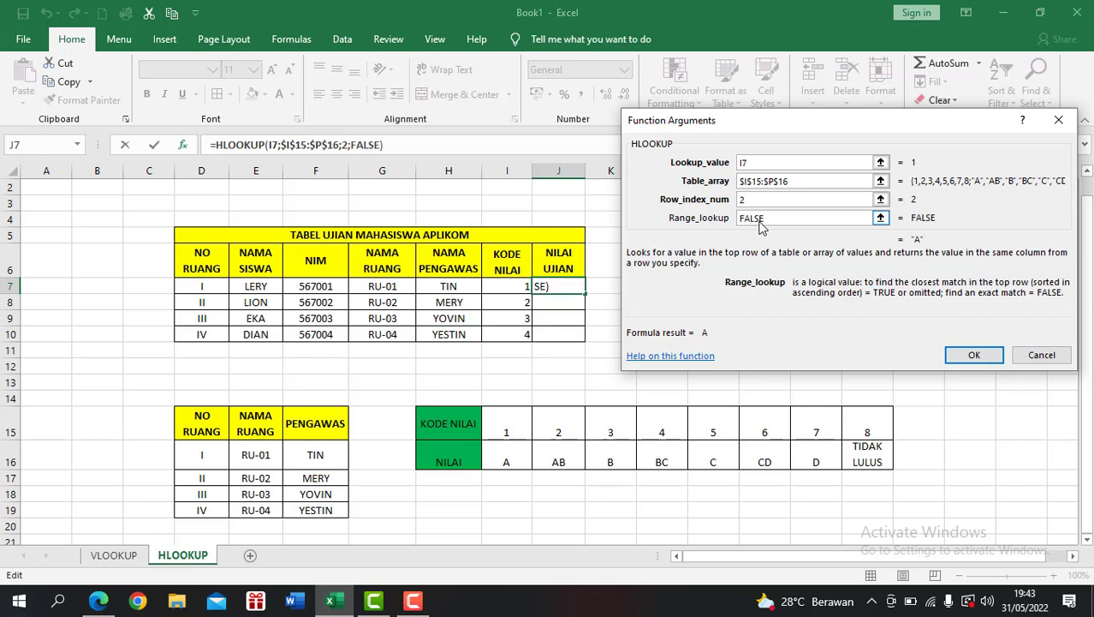
click(973, 354)
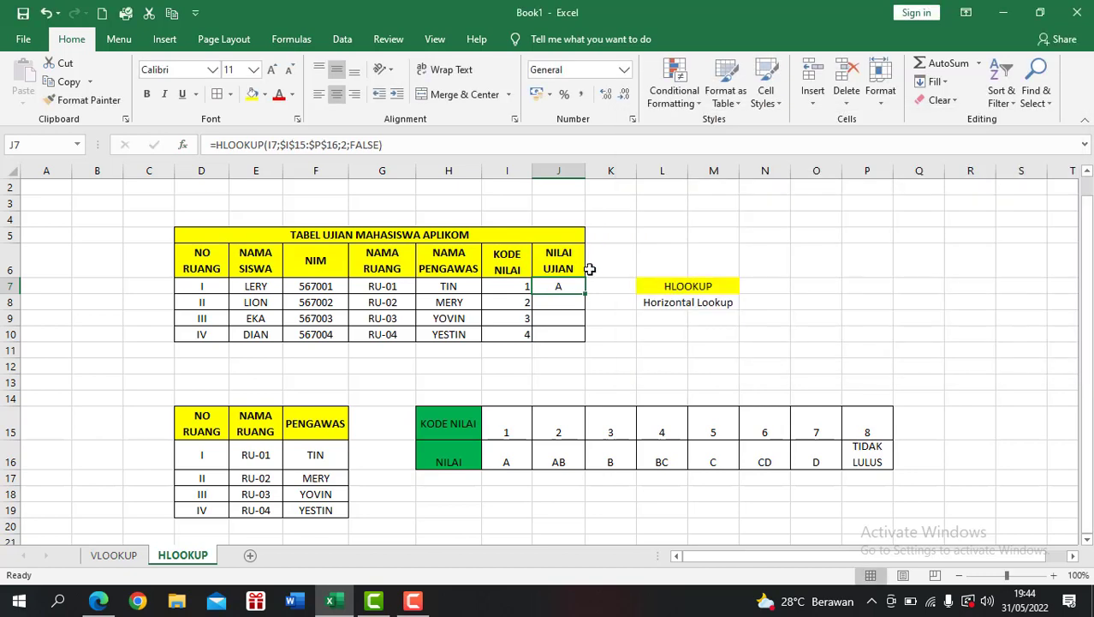
drag(585, 292, 579, 339)
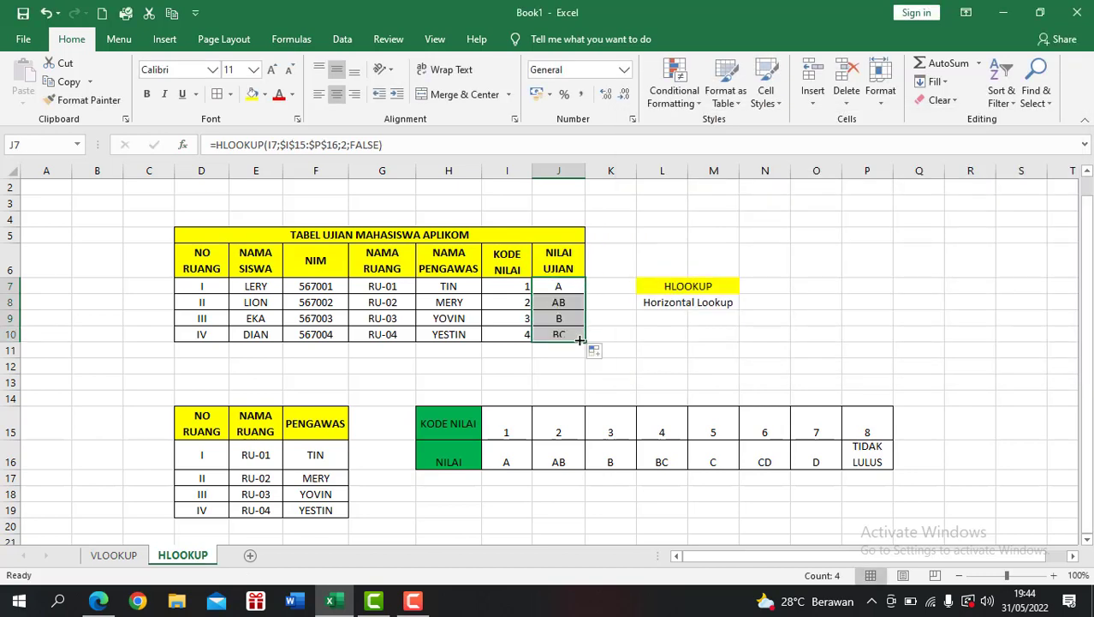
click(694, 345)
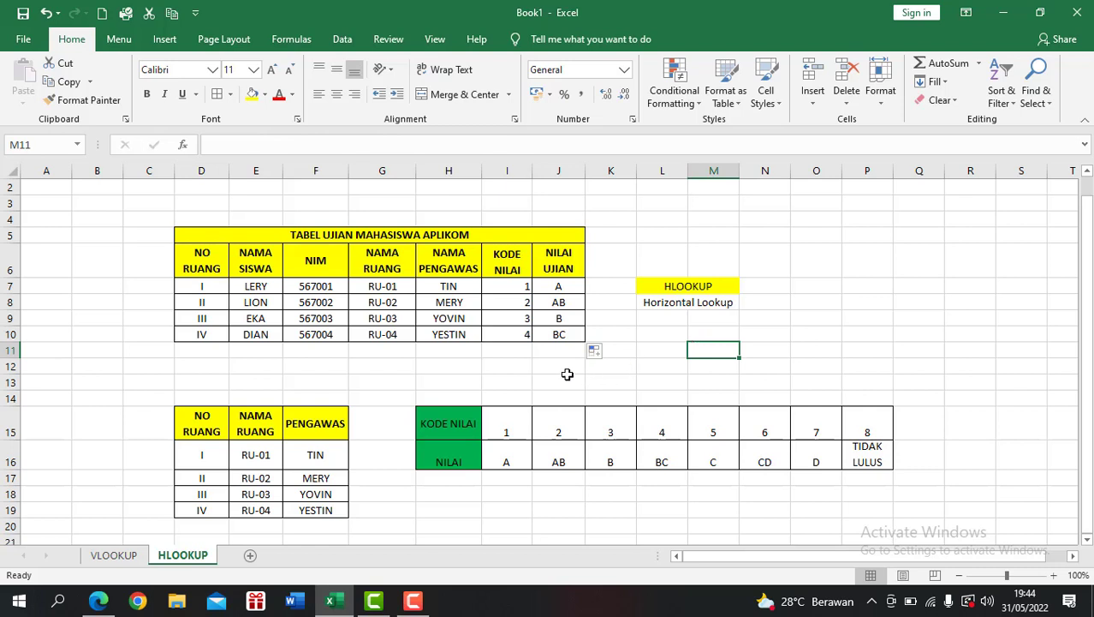